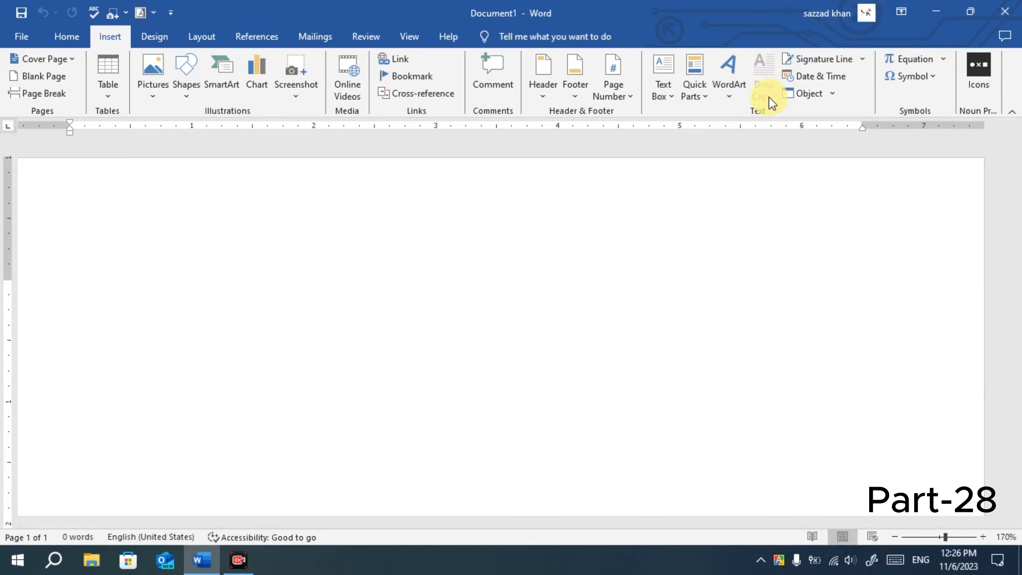
Minimize the blank Document1 Word window to reveal the Windows desktop.
{"action": "left_click", "coordinate": [936, 6]}
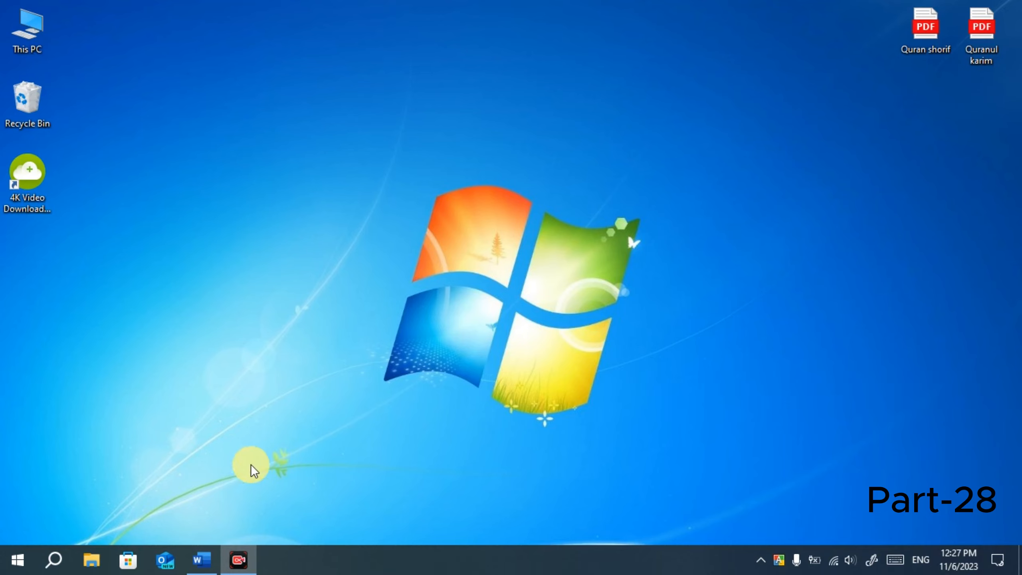
Restore the Word window with blank Document1 from the taskbar.
{"action": "left_click", "coordinate": [200, 564]}
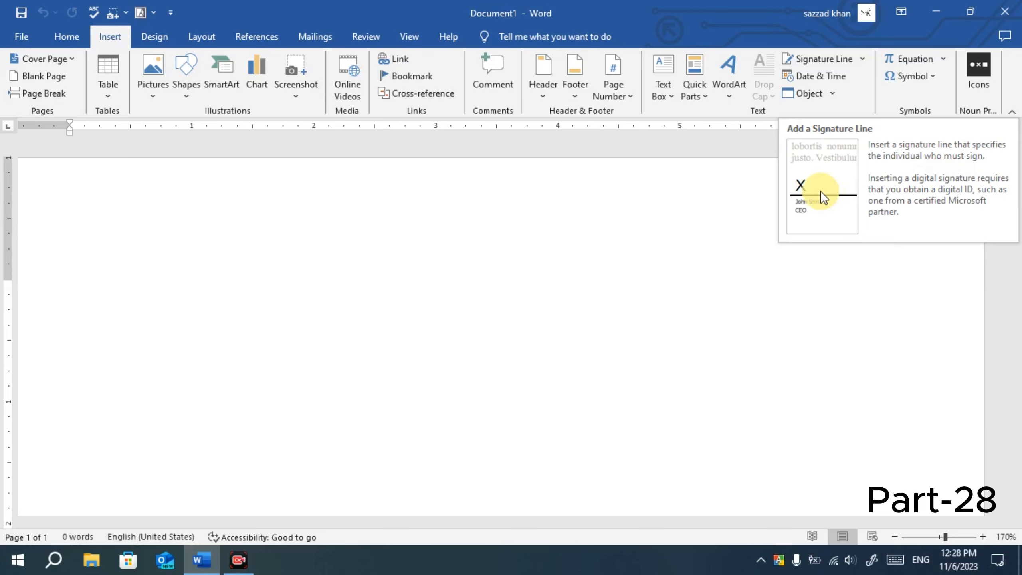
Open Signature Setup from the Insert tab and visit the empty signer name, title and e-mail fields.
{"action": "left_click", "coordinate": [834, 57]}
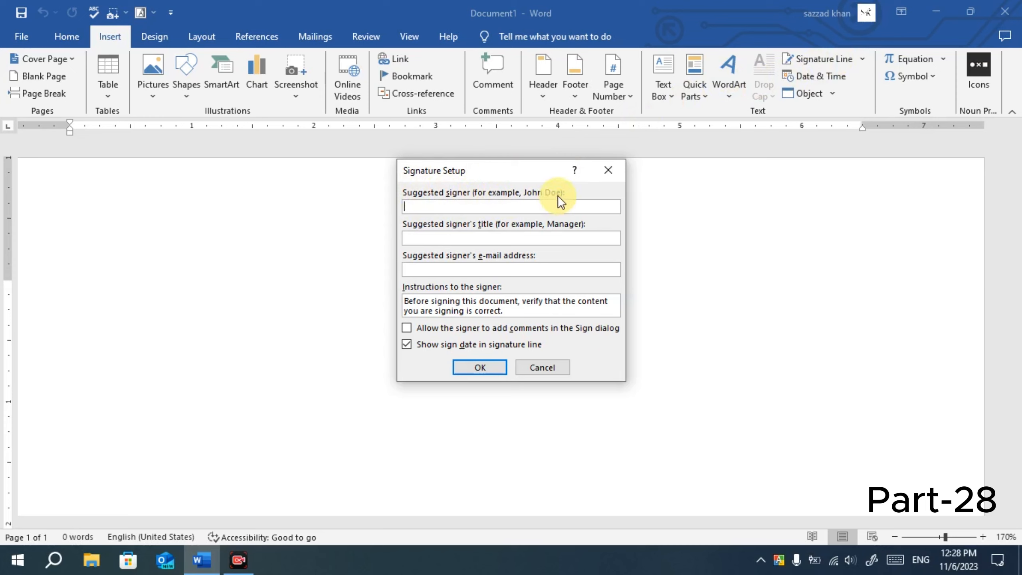
{"action": "left_click", "coordinate": [445, 207]}
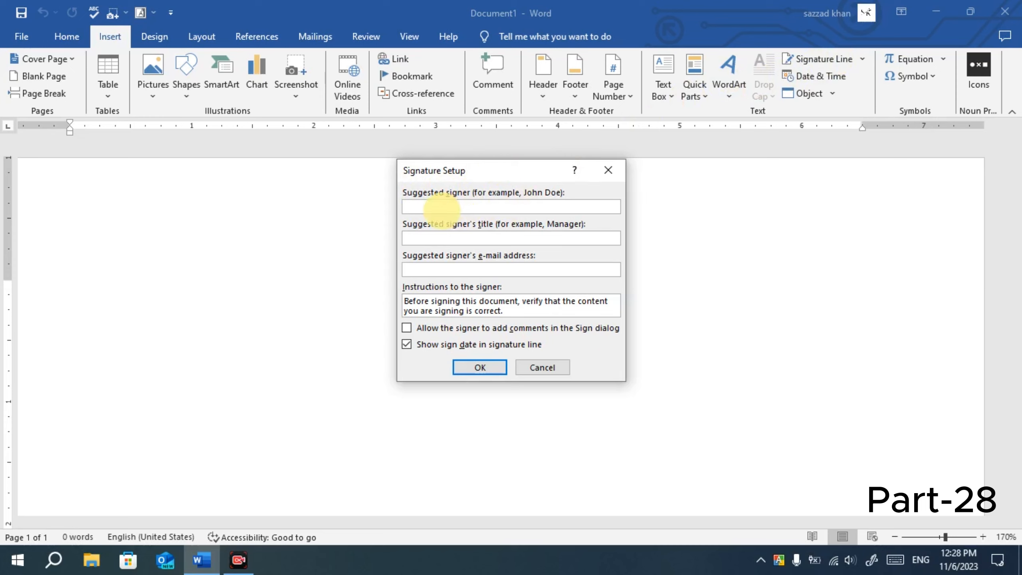
{"action": "left_click", "coordinate": [415, 237]}
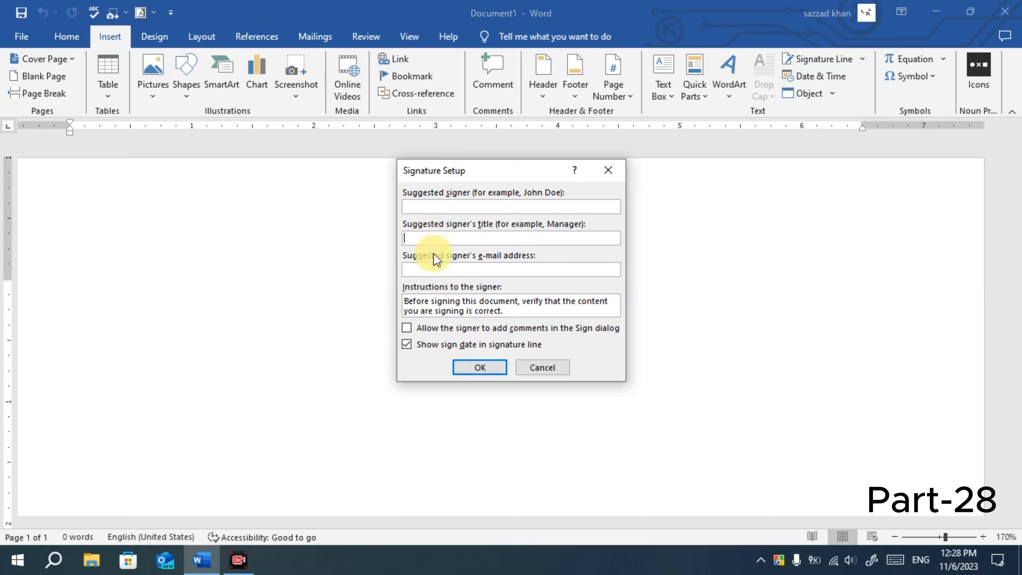
{"action": "left_click", "coordinate": [433, 270]}
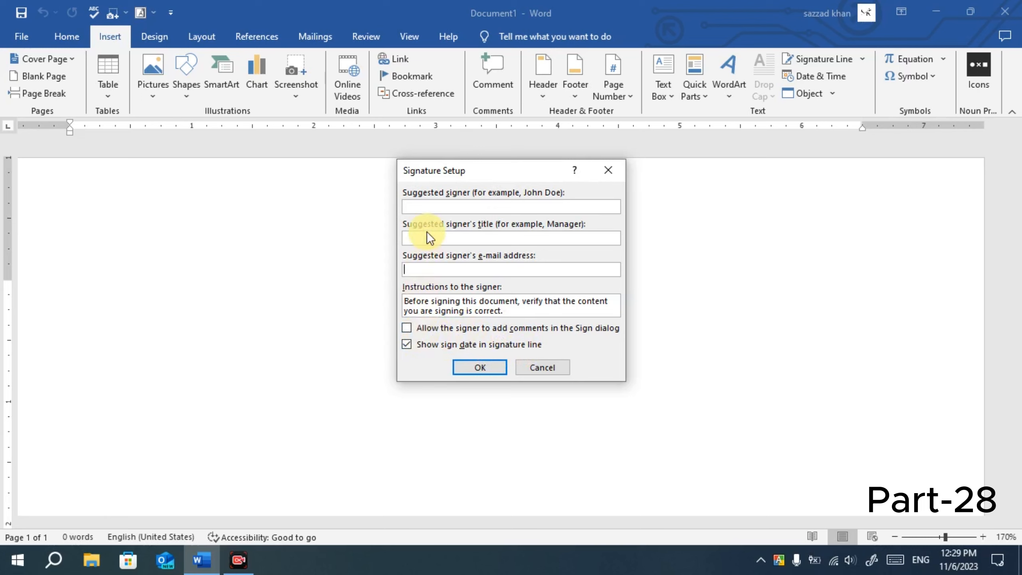
Enter the signer's full name, the title 'SK teach BD', and the signer's e-mail address.
{"action": "left_click", "coordinate": [422, 206]}
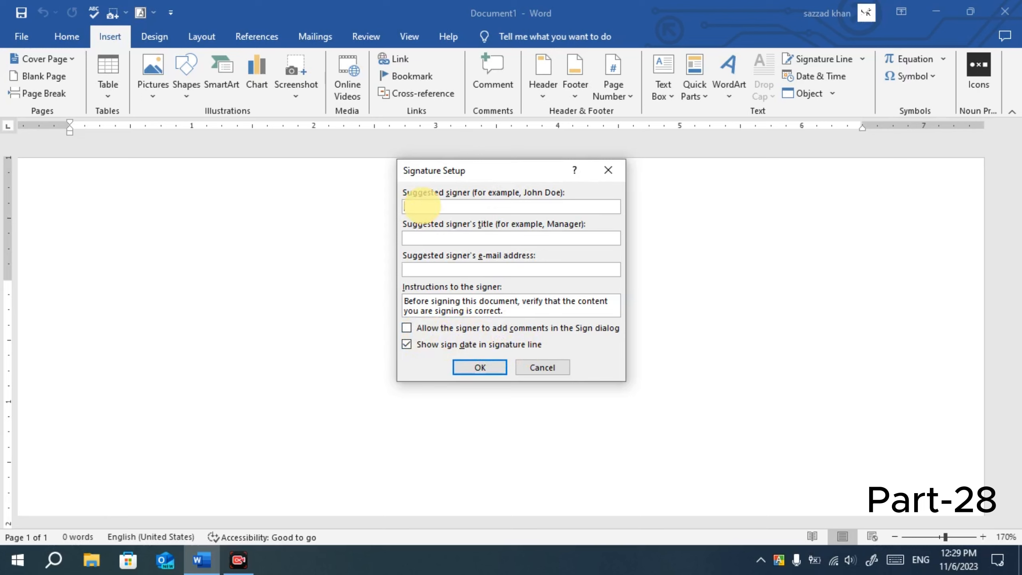
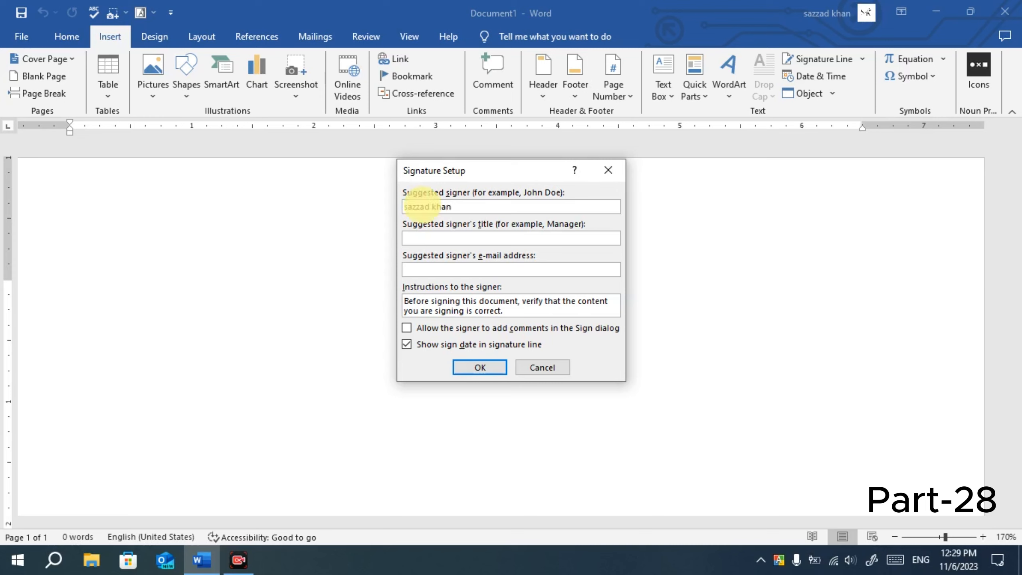
{"action": "left_click", "coordinate": [478, 239]}
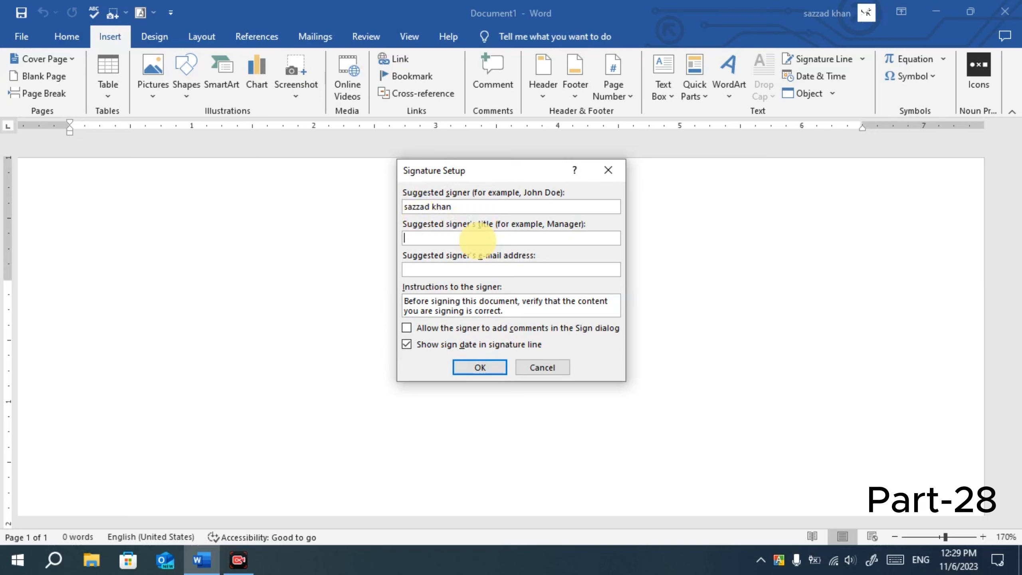
{"action": "type", "text": "K teach BD"}
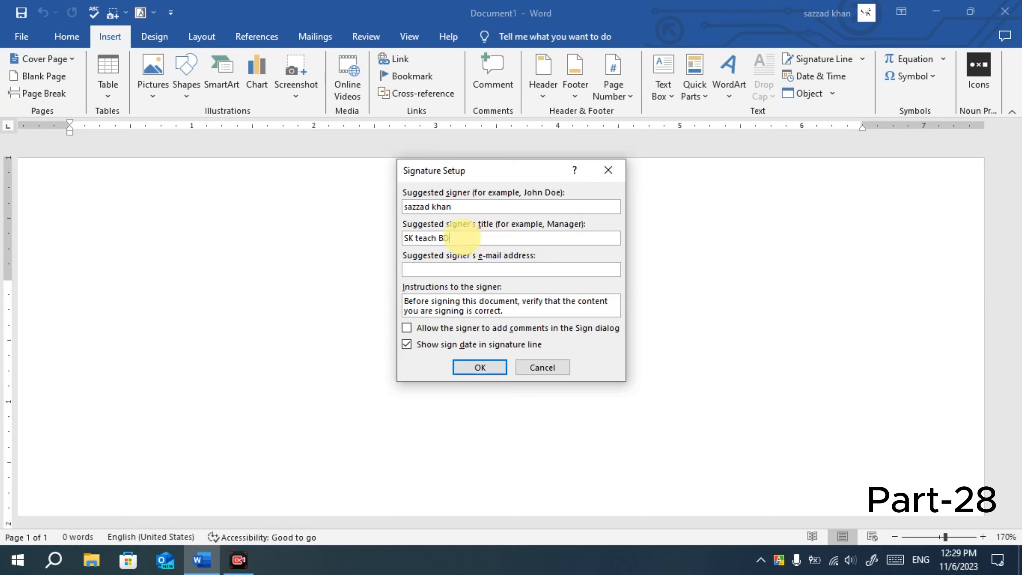
{"action": "left_click", "coordinate": [449, 269]}
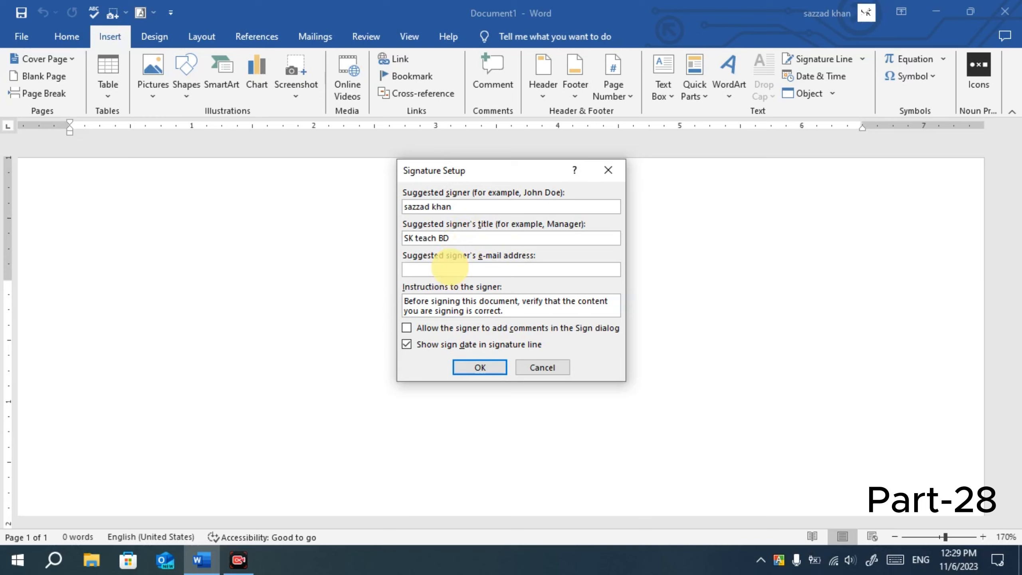
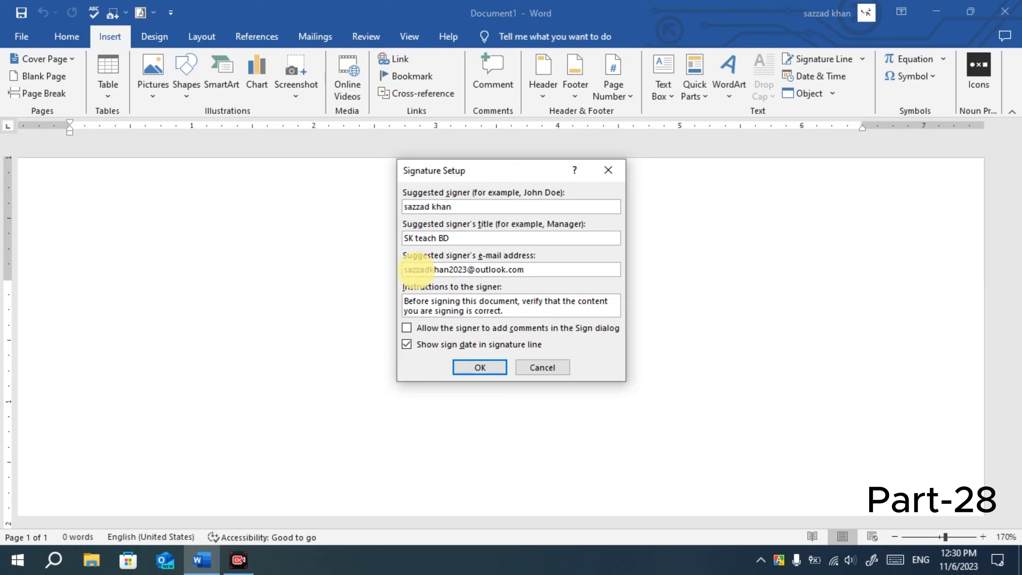
Insert the signature line, zoom out to 80% to see the whole page, and select it.
{"action": "left_click", "coordinate": [479, 368]}
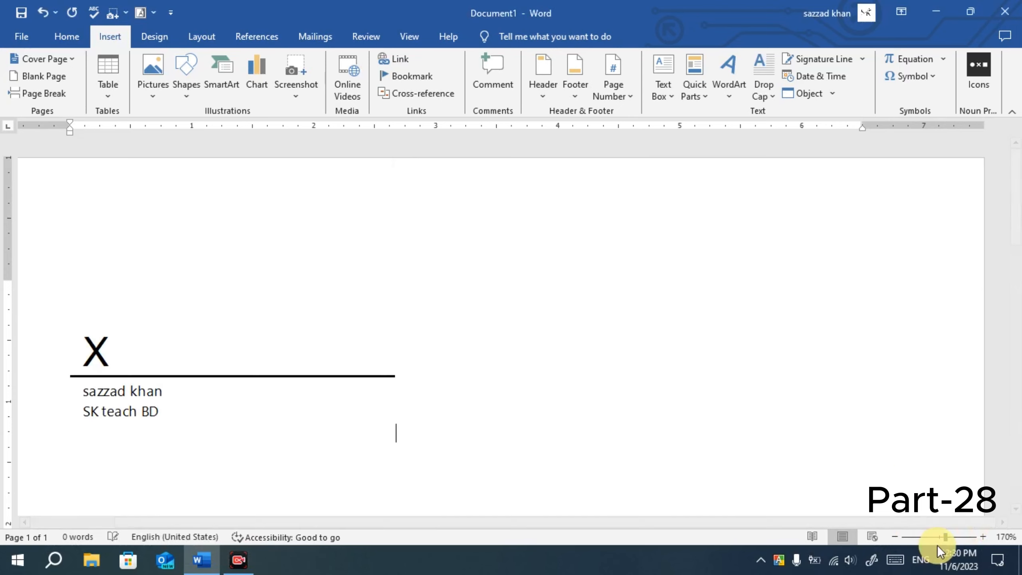
{"action": "left_click", "coordinate": [893, 538]}
{"action": "left_click", "coordinate": [892, 537]}
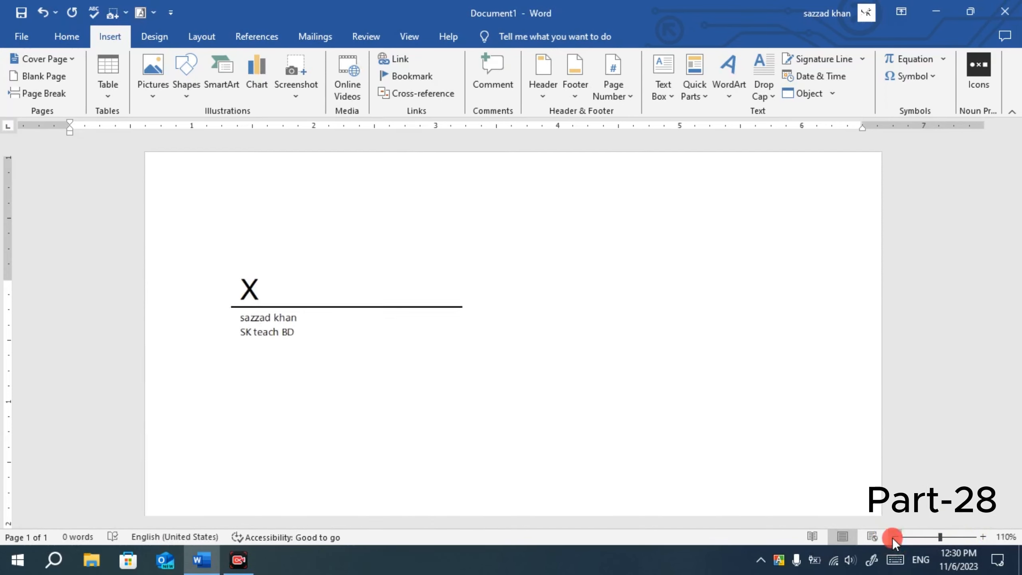
{"action": "left_click", "coordinate": [892, 537]}
{"action": "left_click", "coordinate": [893, 537]}
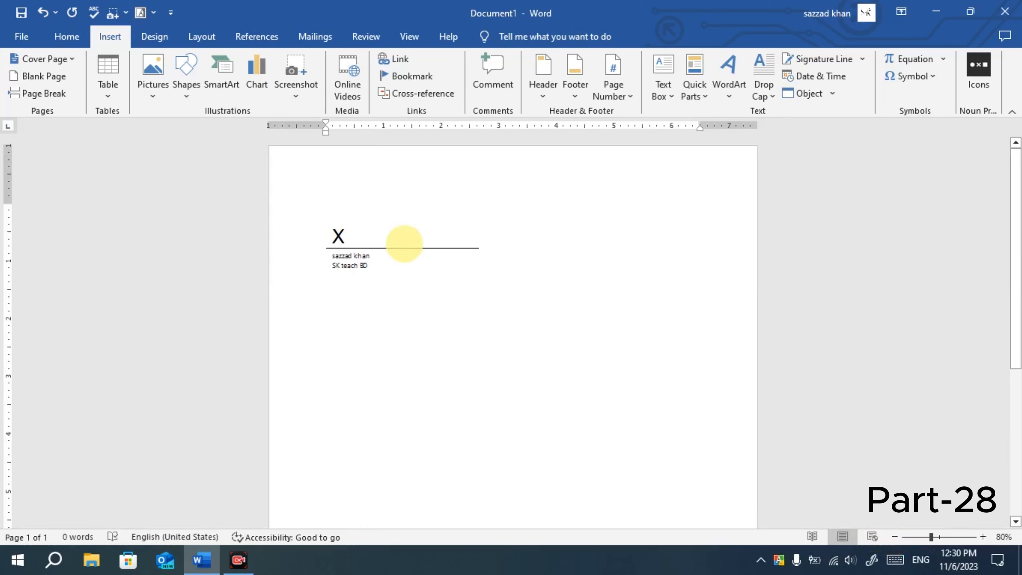
{"action": "left_click", "coordinate": [377, 264]}
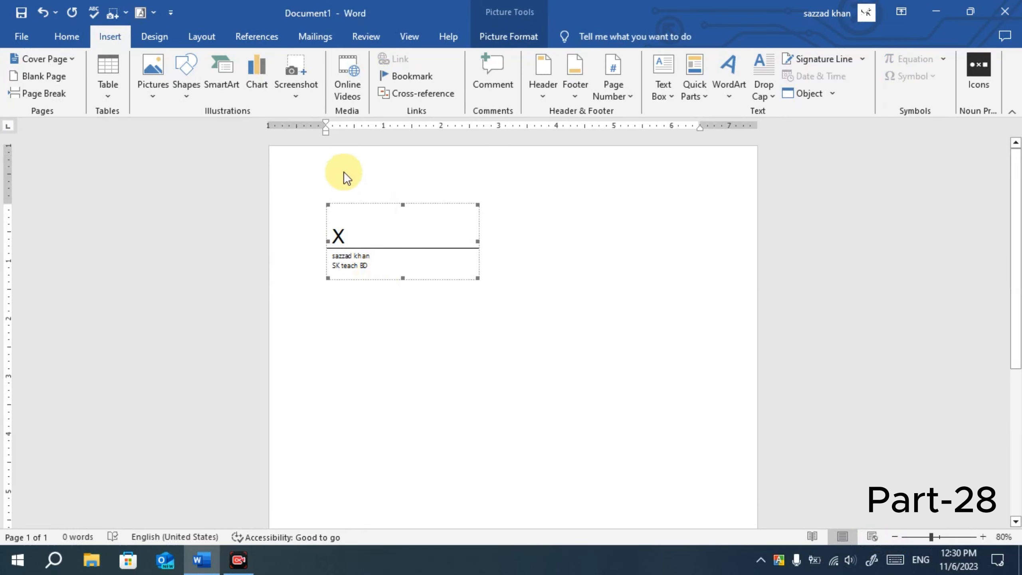
Resize the signature line to 0.81" high by 1.59" wide on Picture Format.
{"action": "left_click", "coordinate": [370, 186]}
{"action": "left_click", "coordinate": [389, 241]}
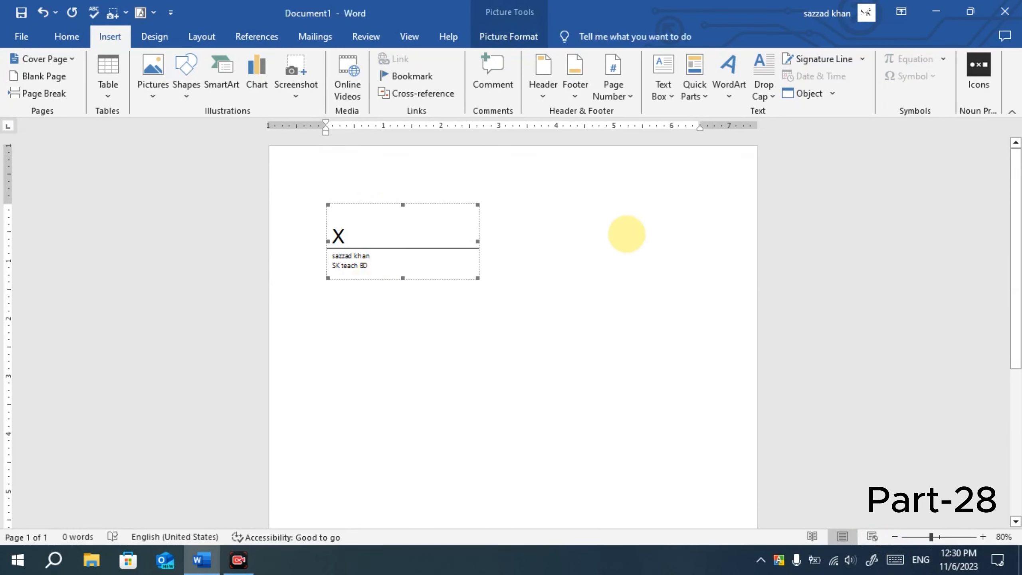
{"action": "left_click", "coordinate": [536, 35]}
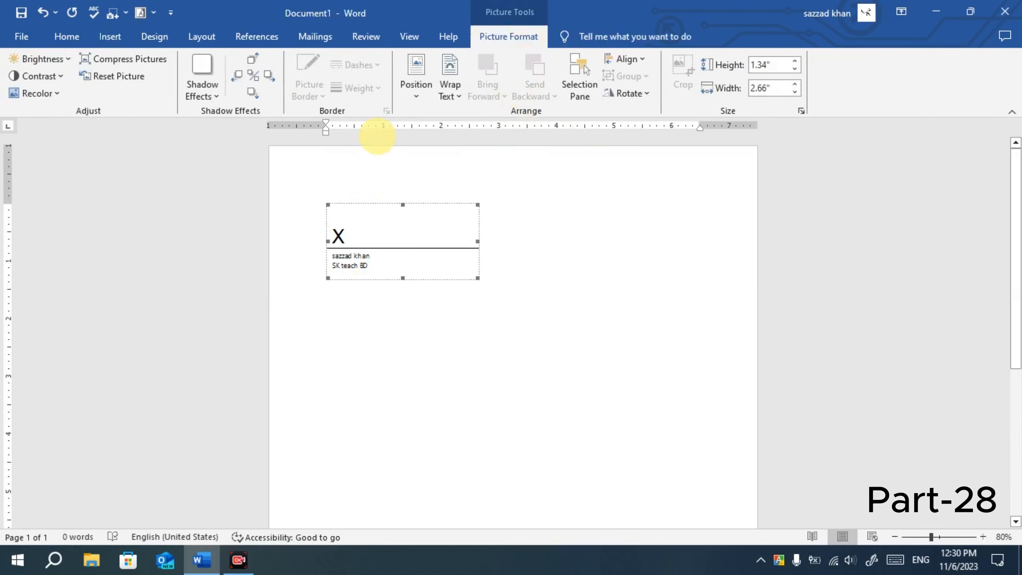
{"action": "left_click", "coordinate": [798, 85]}
{"action": "left_click", "coordinate": [798, 84]}
{"action": "left_click", "coordinate": [799, 84]}
{"action": "left_click", "coordinate": [799, 85]}
{"action": "left_click", "coordinate": [798, 85]}
{"action": "left_click", "coordinate": [798, 84]}
{"action": "left_click", "coordinate": [798, 85]}
{"action": "left_click", "coordinate": [798, 85]}
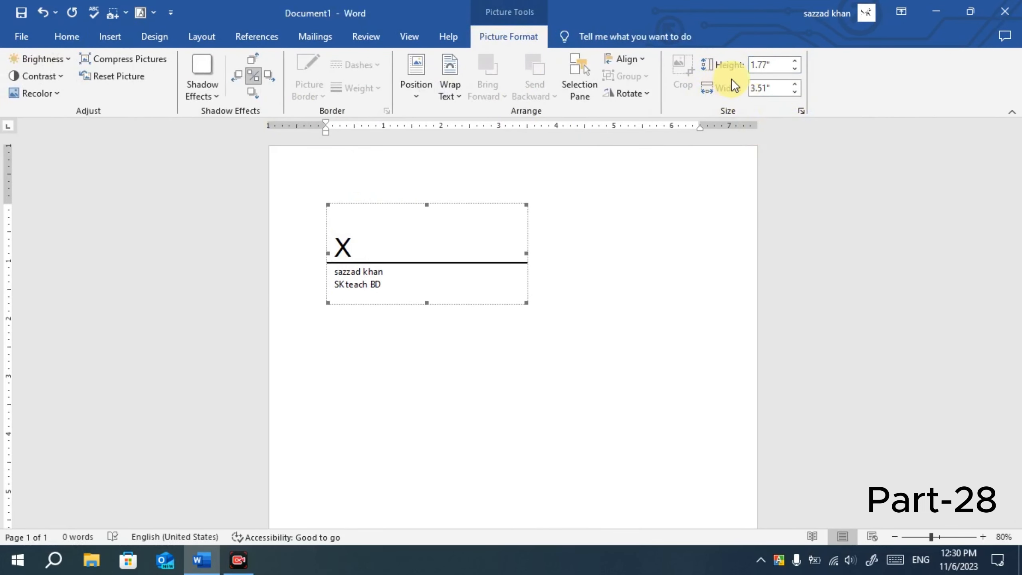
{"action": "left_click", "coordinate": [793, 69]}
{"action": "left_click", "coordinate": [794, 69]}
{"action": "left_click", "coordinate": [794, 69]}
{"action": "left_click", "coordinate": [793, 69]}
{"action": "left_click", "coordinate": [794, 69]}
{"action": "left_click", "coordinate": [794, 69]}
{"action": "left_click", "coordinate": [794, 69]}
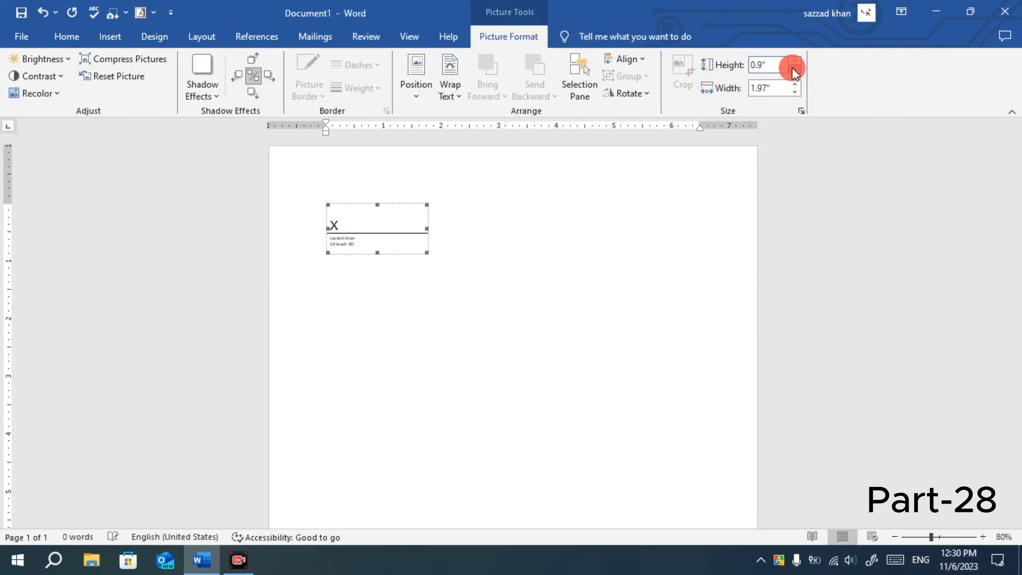
{"action": "left_click", "coordinate": [793, 70]}
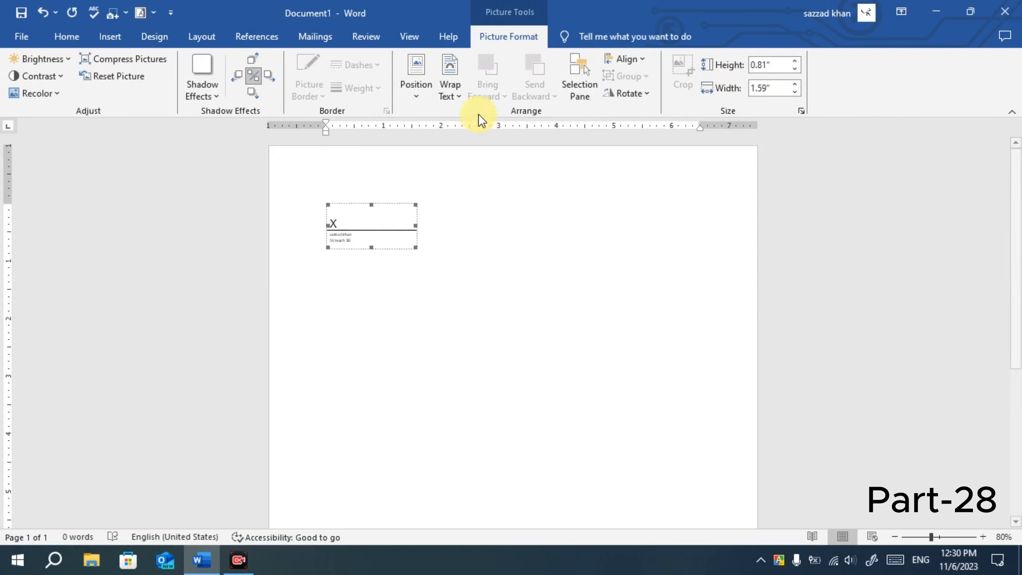
Apply Square text wrapping to the signature line.
{"action": "left_click", "coordinate": [462, 98]}
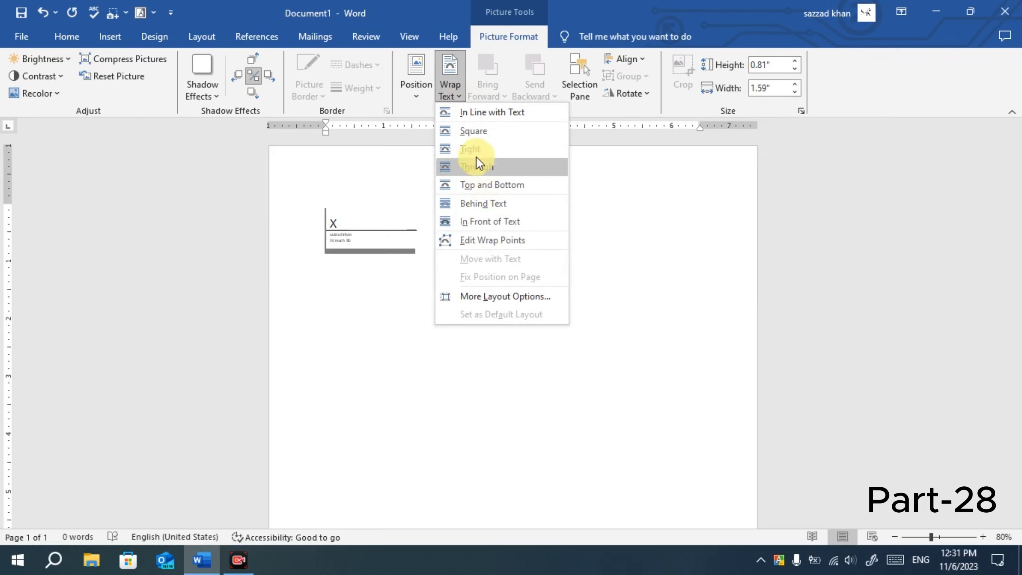
{"action": "left_click", "coordinate": [511, 131]}
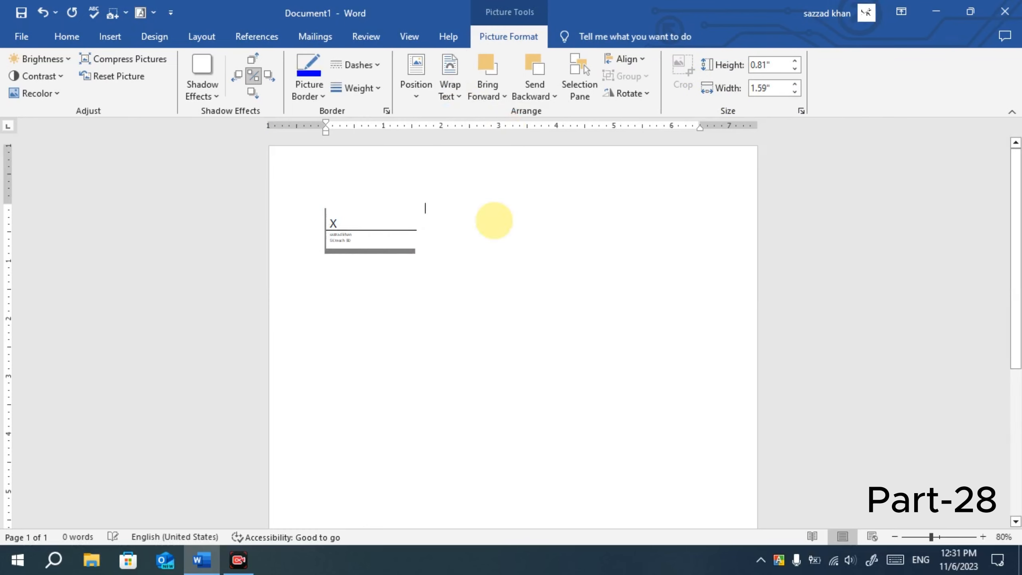
{"action": "left_click", "coordinate": [493, 220]}
{"action": "left_click", "coordinate": [381, 226]}
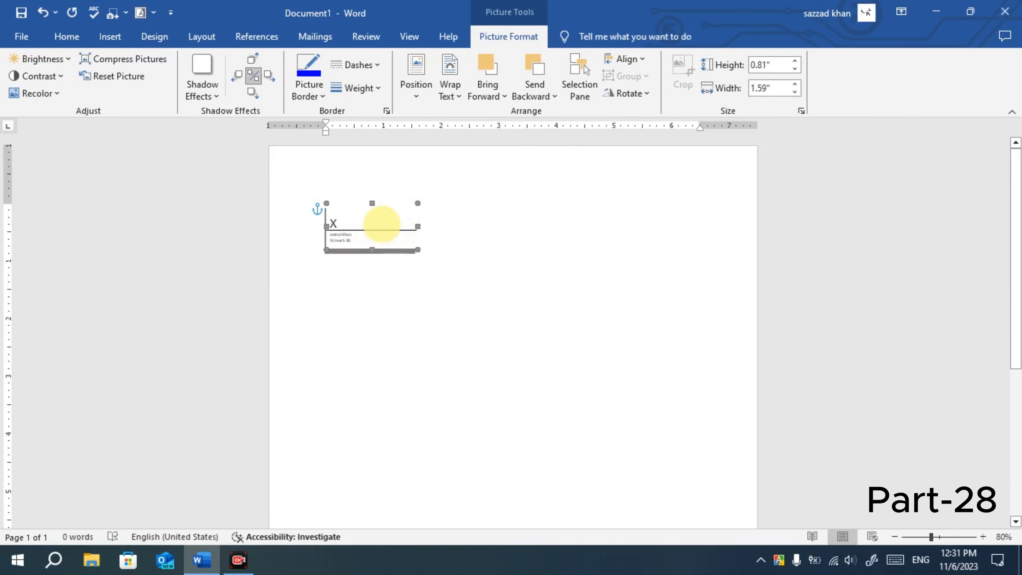
Position the signature line at the page's bottom-left with square wrapping and scroll to check it.
{"action": "left_click", "coordinate": [419, 90]}
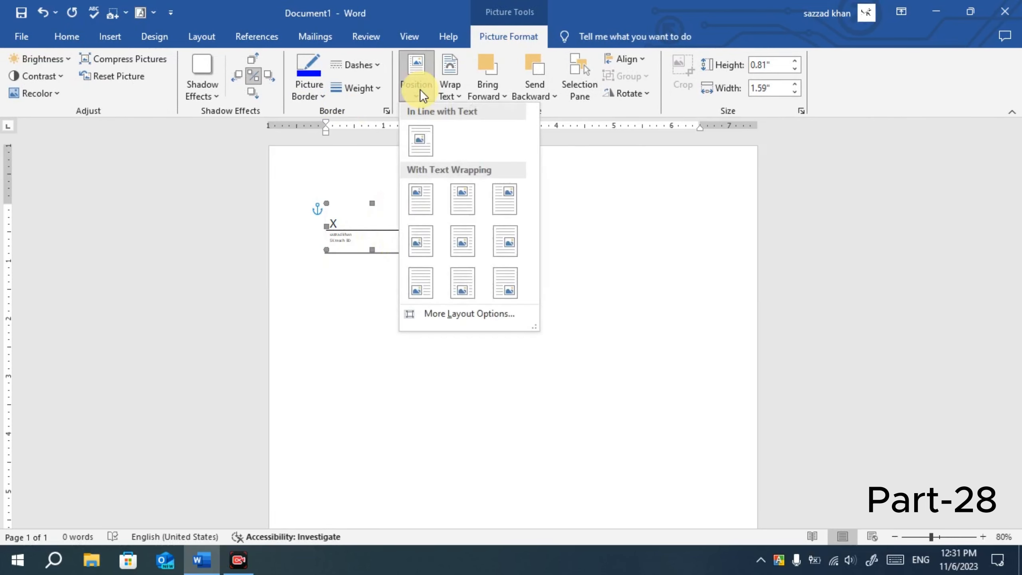
{"action": "left_click", "coordinate": [420, 291]}
{"action": "left_click", "coordinate": [416, 413]}
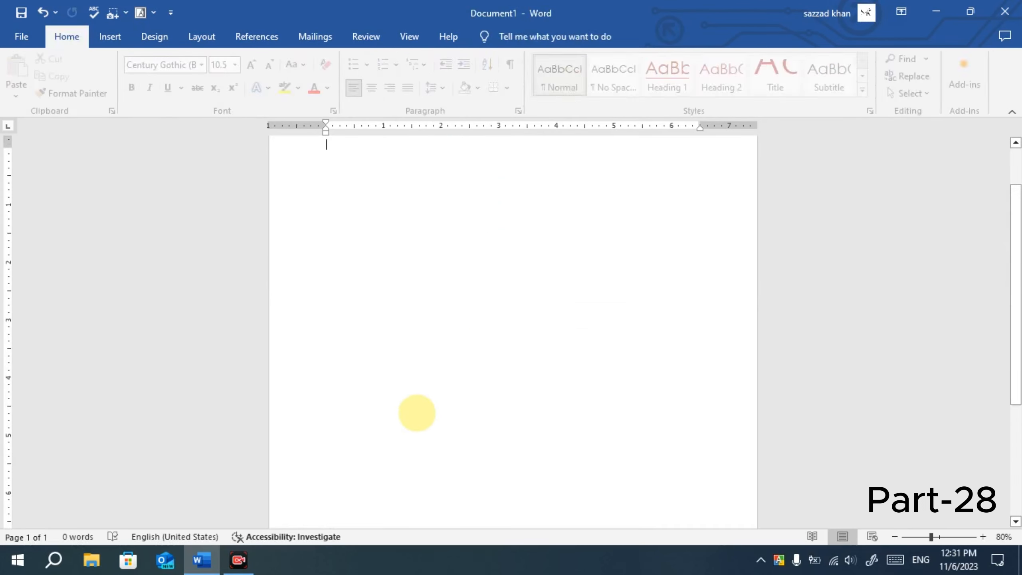
{"action": "left_click", "coordinate": [383, 438]}
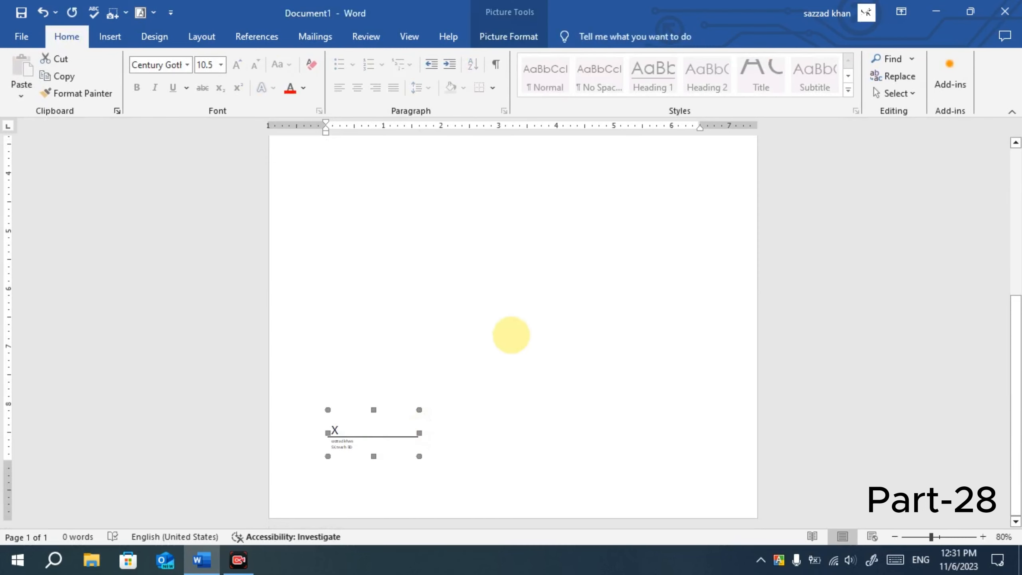
{"action": "key", "text": "Delete"}
{"action": "scroll", "coordinate": [336, 495], "scroll_direction": "down", "scroll_amount": 6}
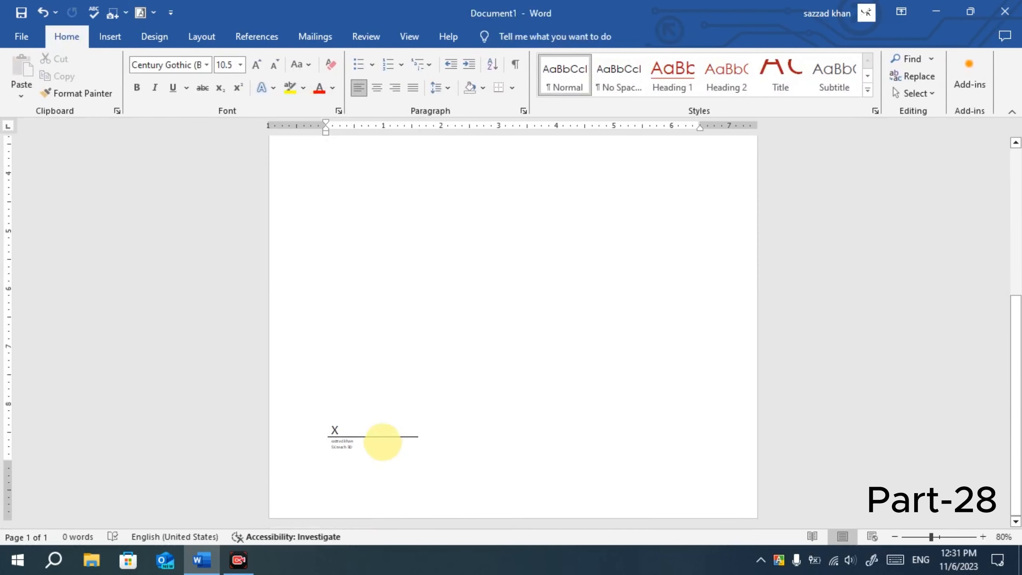
{"action": "left_click", "coordinate": [382, 442]}
{"action": "scroll", "coordinate": [368, 479], "scroll_direction": "up", "scroll_amount": 6}
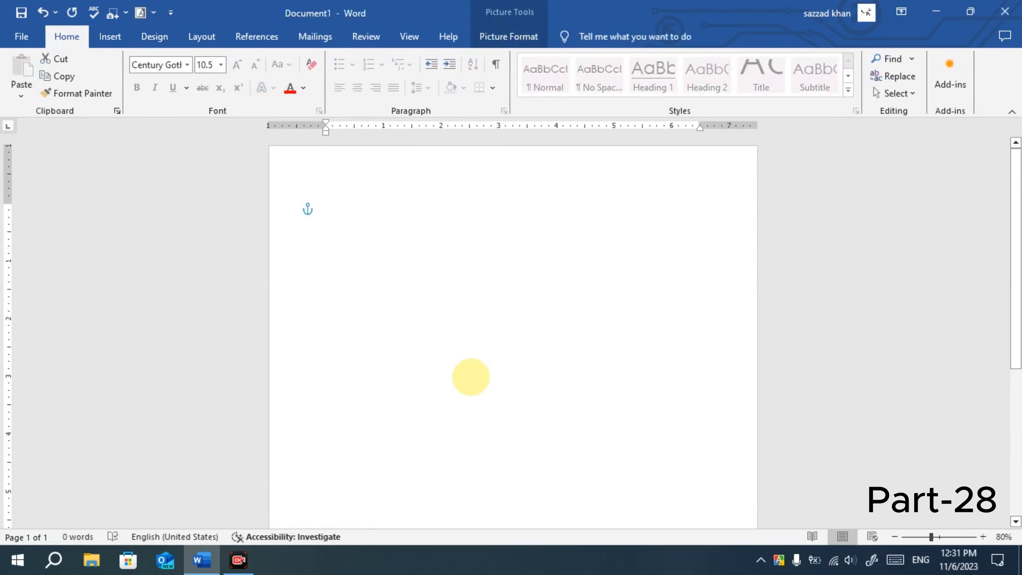
{"action": "scroll", "coordinate": [470, 376], "scroll_direction": "down", "scroll_amount": 5}
{"action": "scroll", "coordinate": [470, 377], "scroll_direction": "up", "scroll_amount": 5}
{"action": "scroll", "coordinate": [471, 377], "scroll_direction": "up", "scroll_amount": 1}
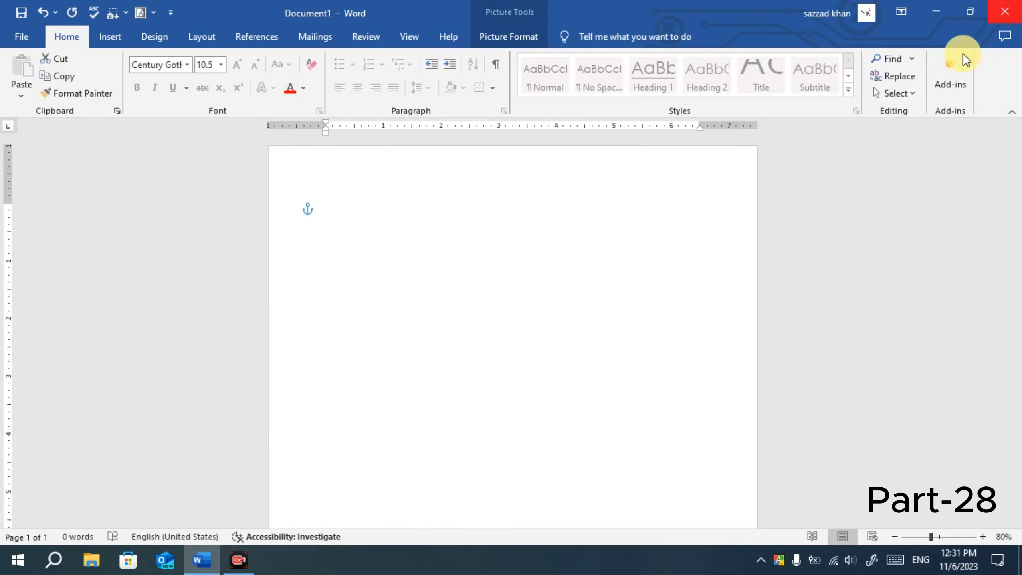
Close Document1 without saving changes.
{"action": "left_click", "coordinate": [595, 361]}
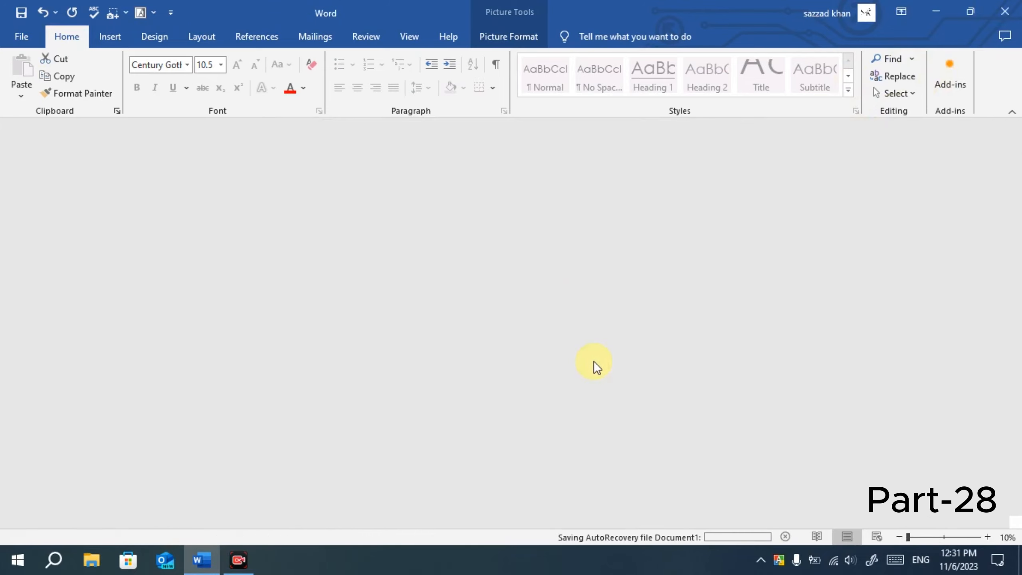